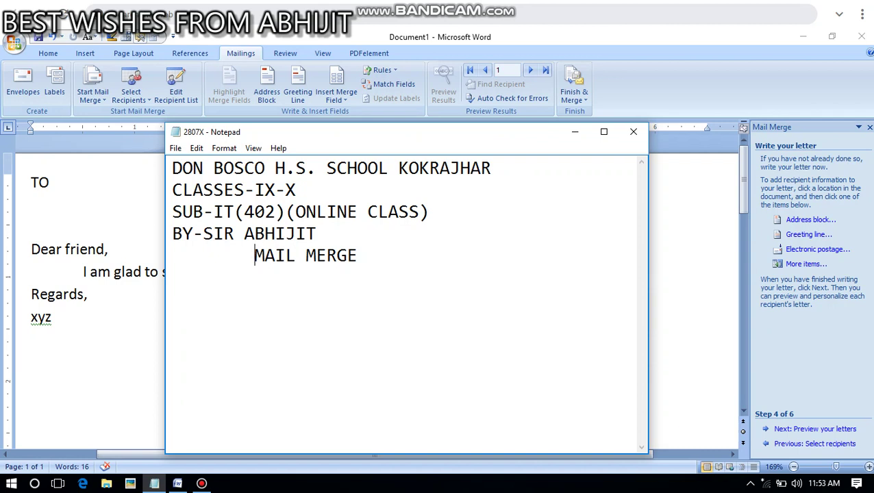
Back in the Word letter, type SAMUEL on the blank line under TO
{"action": "key", "text": "alt+Tab"}
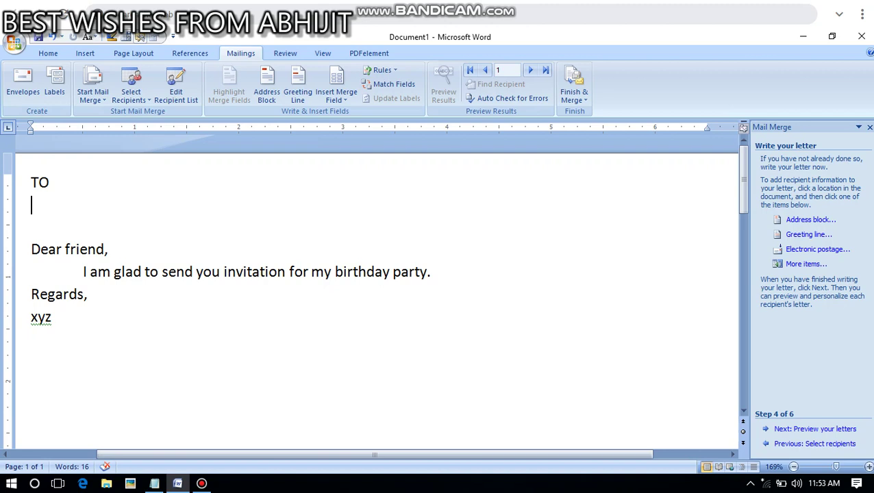
{"action": "left_click_drag", "start_coordinate": [83, 272], "coordinate": [440, 272]}
{"action": "left_click", "coordinate": [89, 293]}
{"action": "left_click", "coordinate": [108, 249]}
{"action": "left_click", "coordinate": [32, 204]}
{"action": "type", "text": "SAMUEL"}
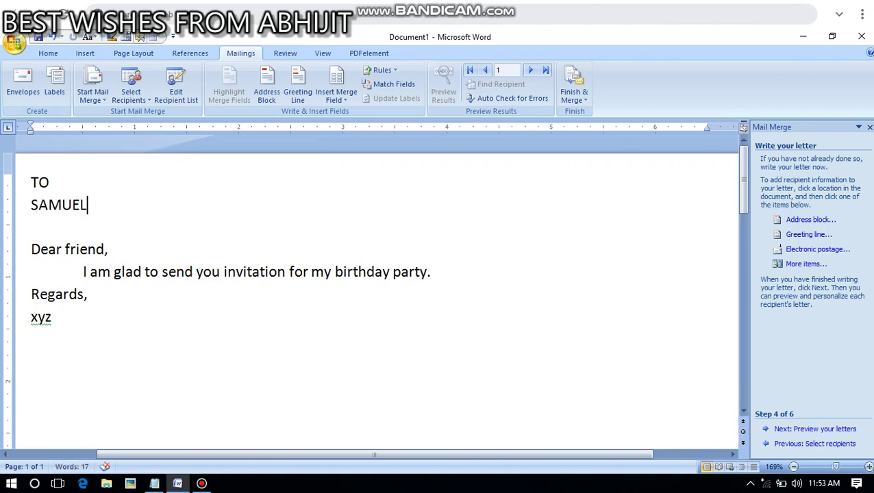
Open the Print settings from the Office menu and dismiss them without printing
{"action": "left_click", "coordinate": [13, 42]}
{"action": "mouse_move", "coordinate": [41, 185]}
{"action": "left_click", "coordinate": [115, 85]}
{"action": "key", "text": "Escape"}
Replace SAMUEL with MANAS and add a new line below it
{"action": "left_click_drag", "start_coordinate": [96, 205], "coordinate": [31, 204]}
{"action": "key", "text": "Delete"}
{"action": "type", "text": "MANAS"}
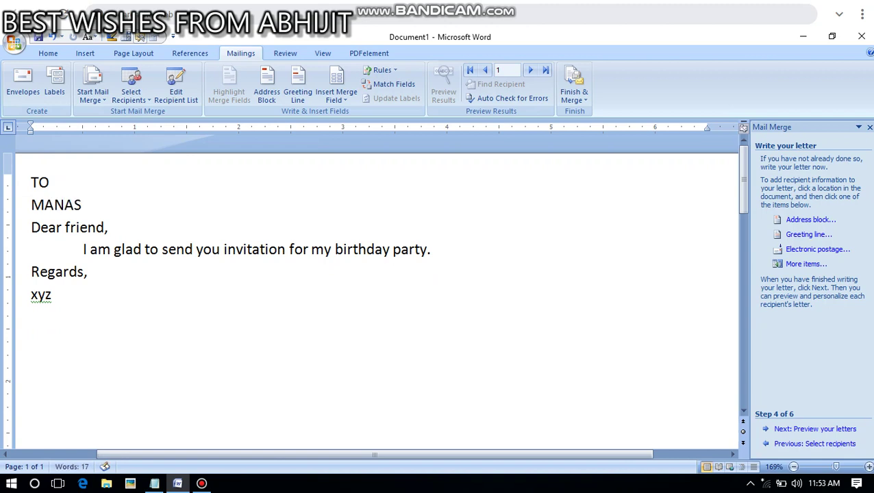
{"action": "key", "text": "Return"}
Open and cancel the Print dialog, then append I so the name reads MANASI
{"action": "left_click", "coordinate": [14, 42]}
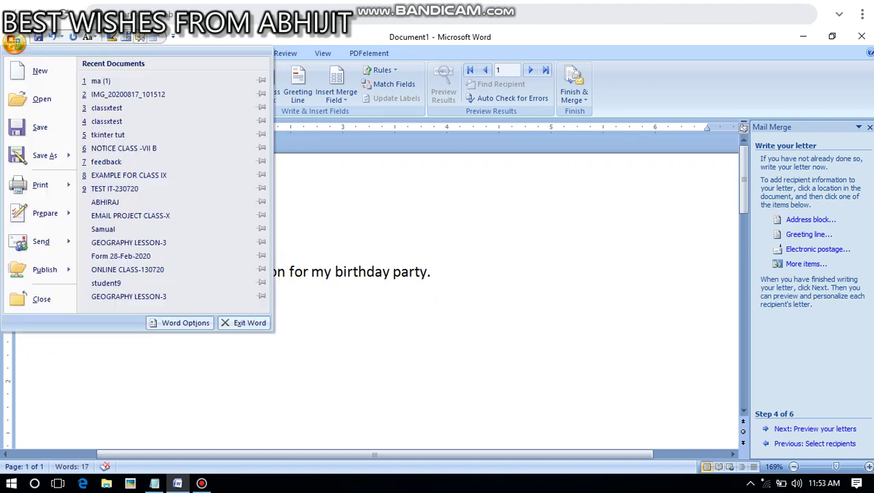
{"action": "mouse_move", "coordinate": [40, 184]}
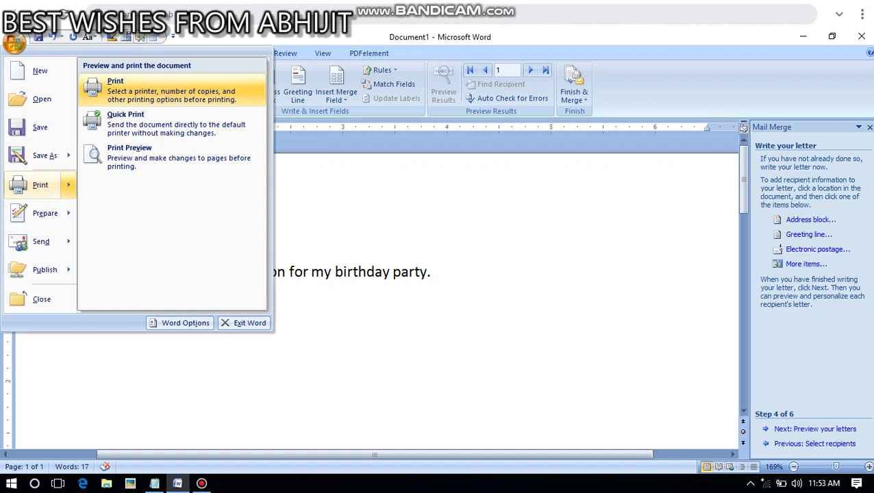
{"action": "left_click", "coordinate": [134, 82]}
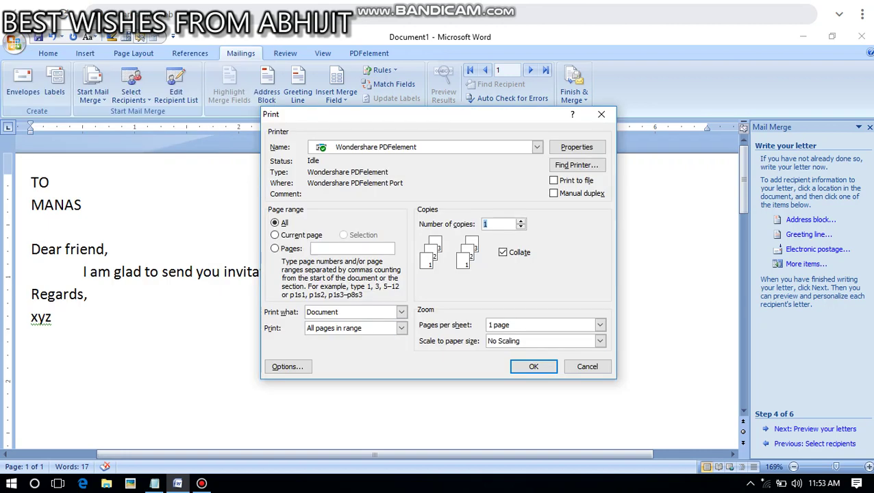
{"action": "left_click", "coordinate": [586, 366]}
{"action": "left_click", "coordinate": [82, 205]}
{"action": "type", "text": "I"}
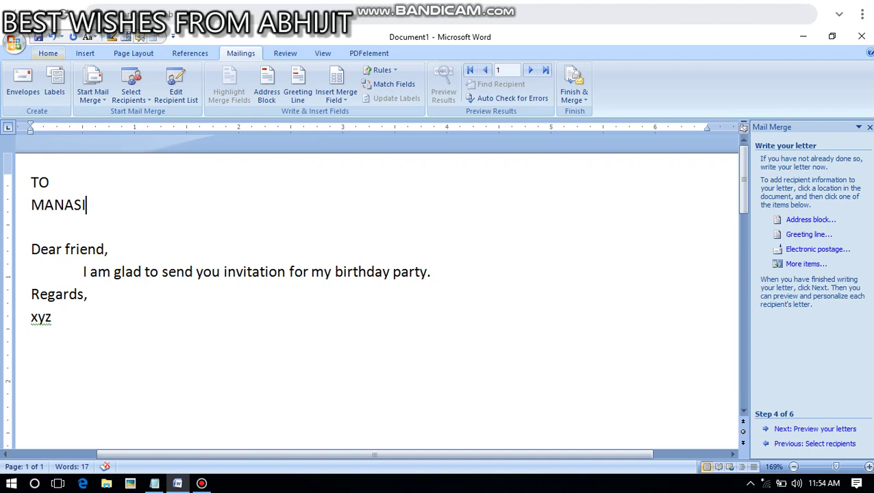
{"action": "key", "text": "Return"}
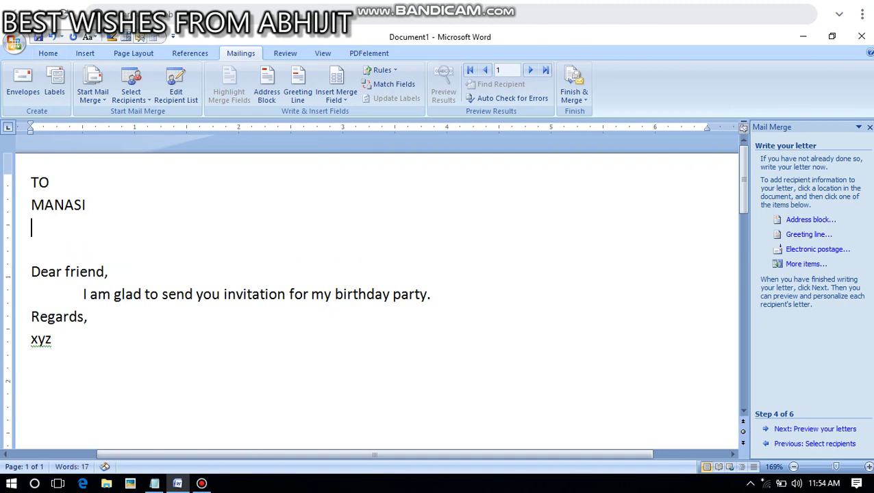
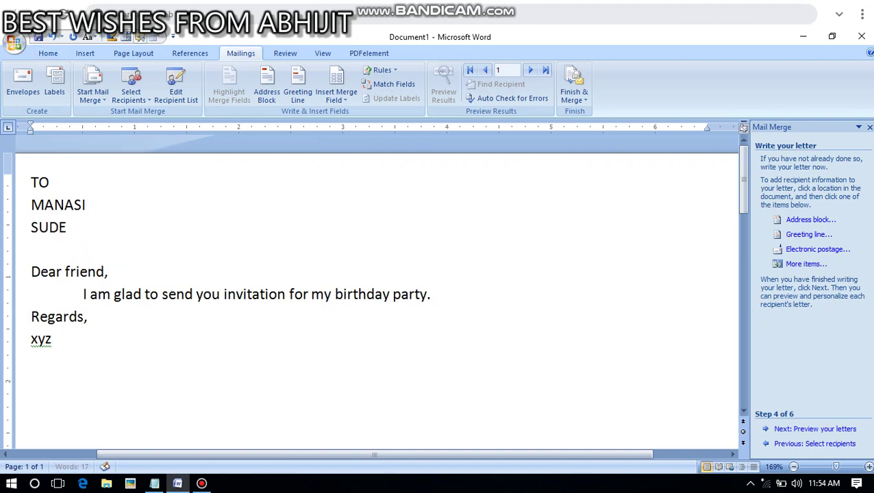
{"action": "key", "text": "Return"}
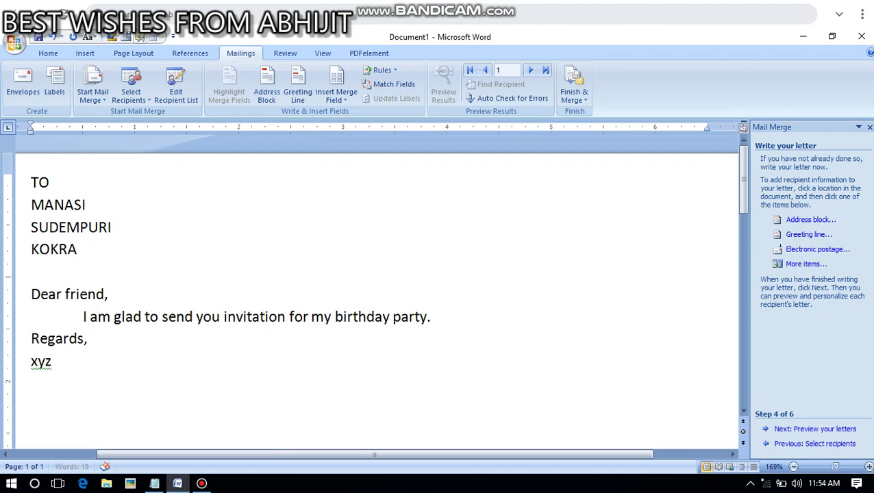
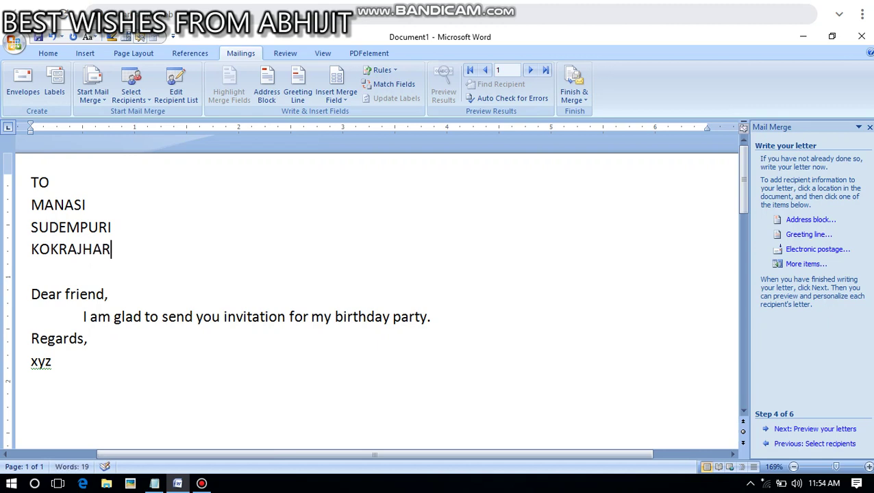
{"action": "key", "text": "Return"}
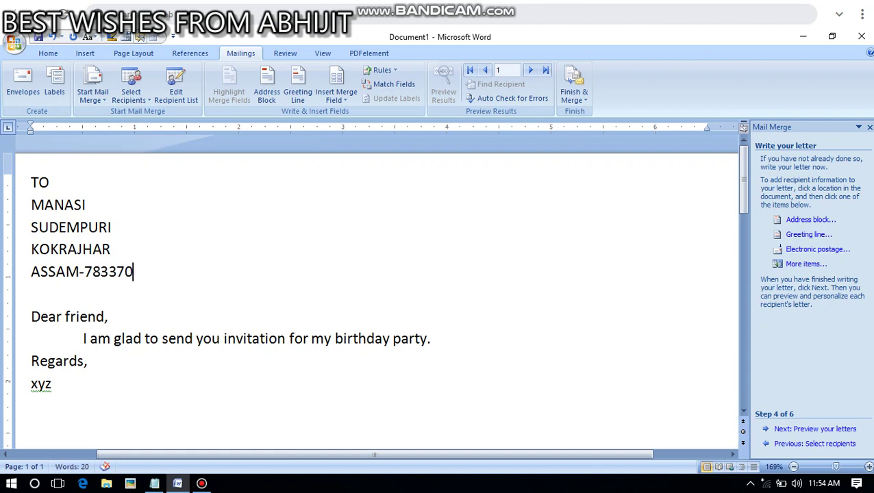
Review the address lines, then select the MANASI address block and the letter body
{"action": "left_click", "coordinate": [49, 182]}
{"action": "left_click", "coordinate": [86, 205]}
{"action": "left_click", "coordinate": [112, 227]}
{"action": "left_click", "coordinate": [111, 249]}
{"action": "left_click", "coordinate": [133, 272]}
{"action": "left_click", "coordinate": [87, 205]}
{"action": "left_click_drag", "start_coordinate": [30, 205], "coordinate": [137, 272]}
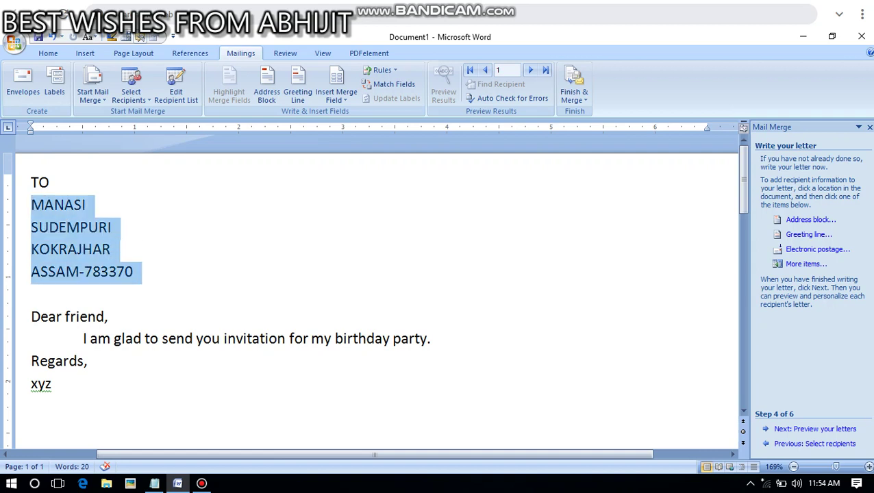
{"action": "left_click", "coordinate": [132, 272]}
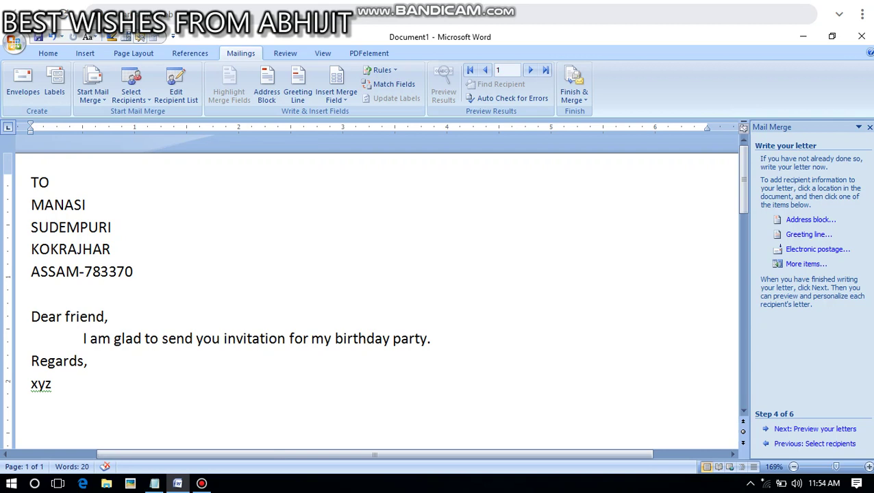
{"action": "left_click_drag", "start_coordinate": [20, 317], "coordinate": [20, 383]}
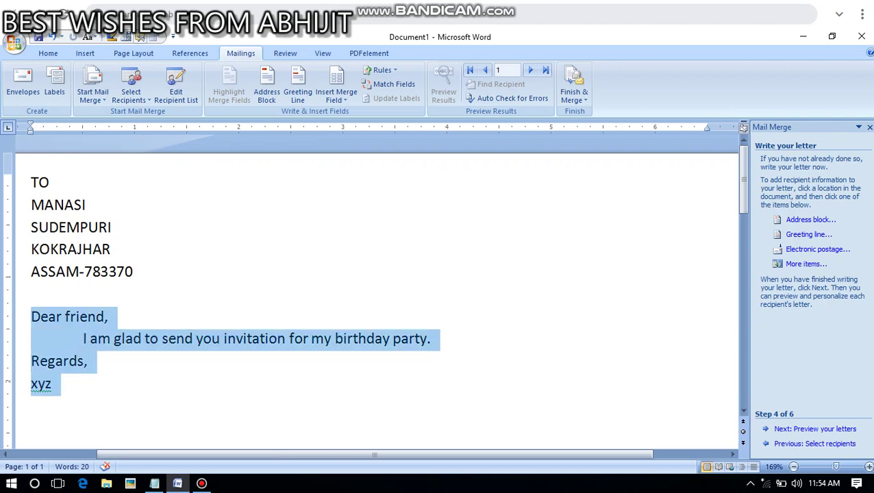
{"action": "left_click", "coordinate": [89, 361]}
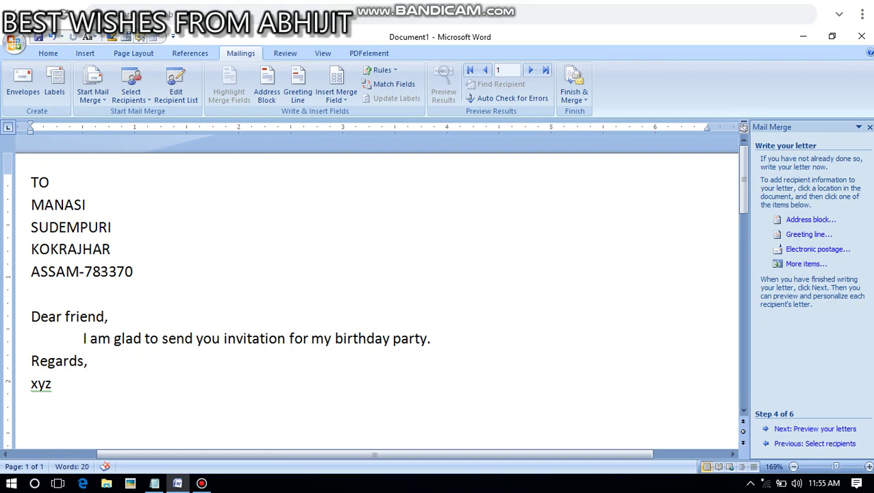
{"action": "left_click", "coordinate": [32, 205]}
{"action": "key", "text": "shift+Down"}
{"action": "key", "text": "shift+Down"}
{"action": "key", "text": "shift+Down"}
{"action": "key", "text": "shift+Down"}
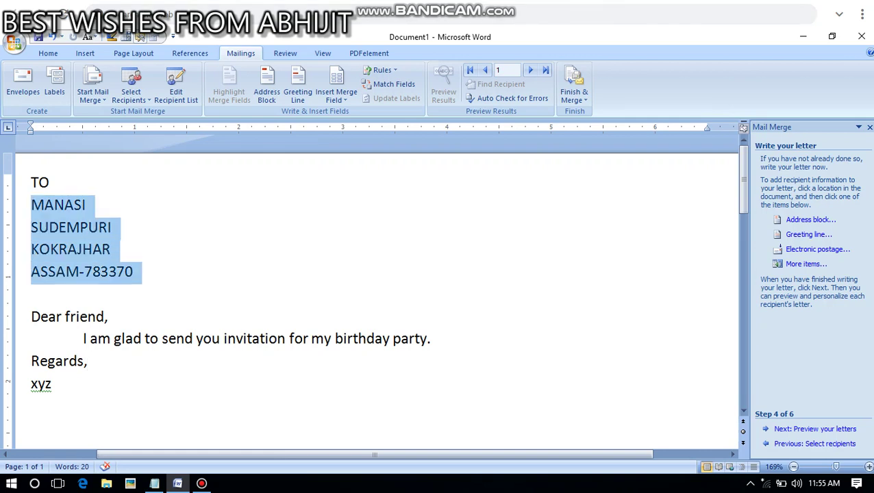
{"action": "left_click", "coordinate": [67, 226]}
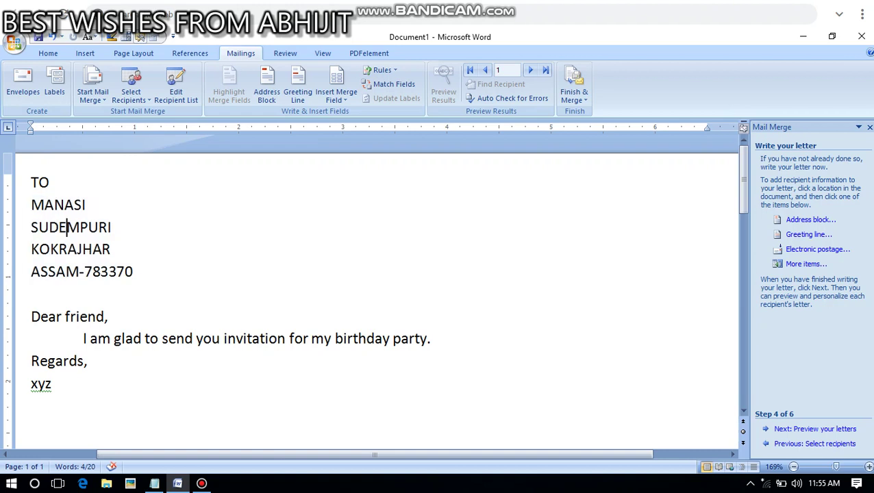
{"action": "left_click", "coordinate": [31, 205]}
{"action": "key", "text": "shift+Down"}
{"action": "key", "text": "shift+Down"}
{"action": "key", "text": "shift+Down"}
{"action": "left_click", "coordinate": [133, 272], "text": "shift"}
{"action": "left_click", "coordinate": [133, 272]}
{"action": "left_click_drag", "start_coordinate": [32, 204], "coordinate": [133, 272]}
{"action": "left_click", "coordinate": [133, 272]}
Delete the address lines and the empty line below, then add a blank line above Dear friend
{"action": "left_click_drag", "start_coordinate": [32, 205], "coordinate": [133, 272]}
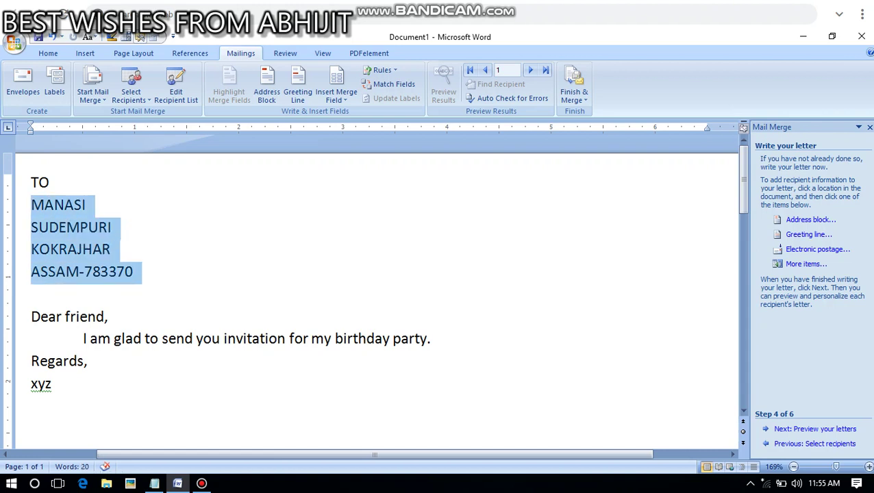
{"action": "left_click", "coordinate": [59, 249]}
{"action": "left_click_drag", "start_coordinate": [31, 205], "coordinate": [37, 295]}
{"action": "key", "text": "Delete"}
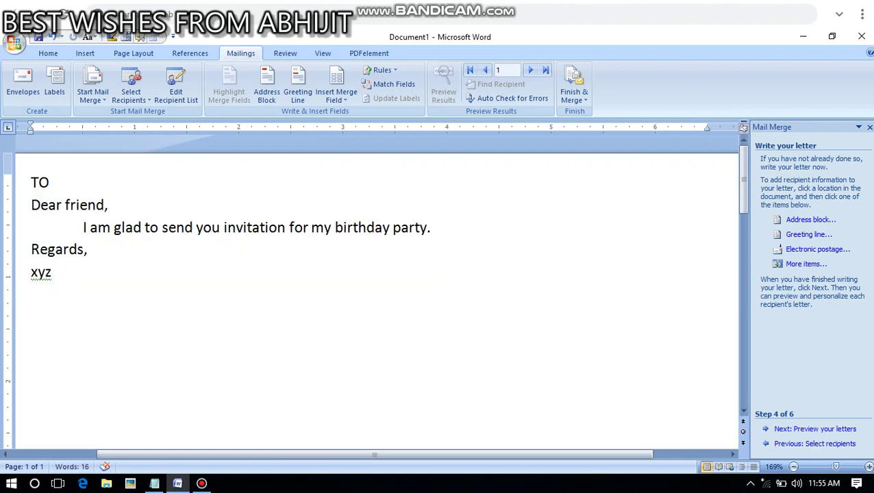
{"action": "key", "text": "Return"}
{"action": "key", "text": "Return"}
{"action": "key", "text": "Return"}
Add a blank line under TO, then select and copy the whole letter
{"action": "left_click", "coordinate": [32, 204]}
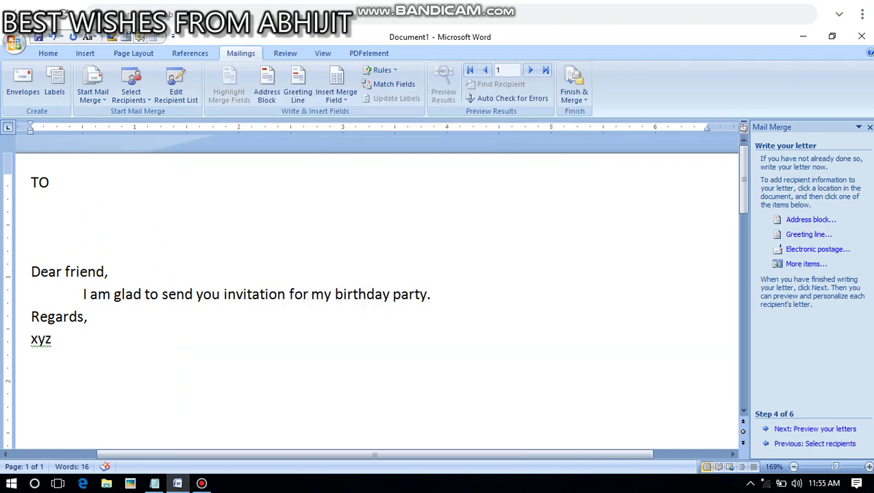
{"action": "key", "text": "Return"}
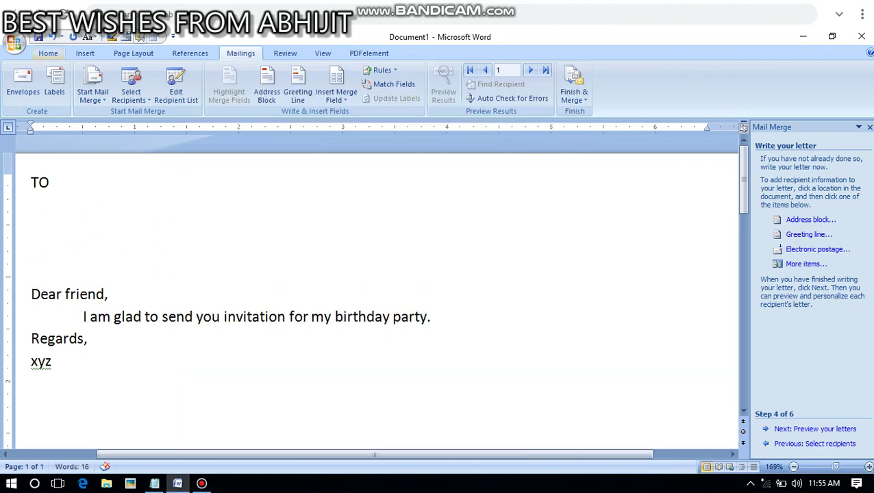
{"action": "left_click", "coordinate": [48, 53]}
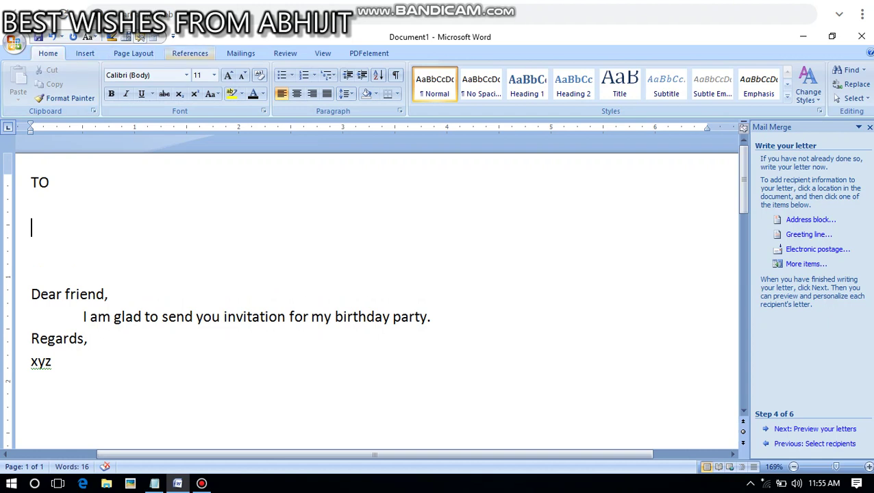
{"action": "left_click", "coordinate": [31, 205]}
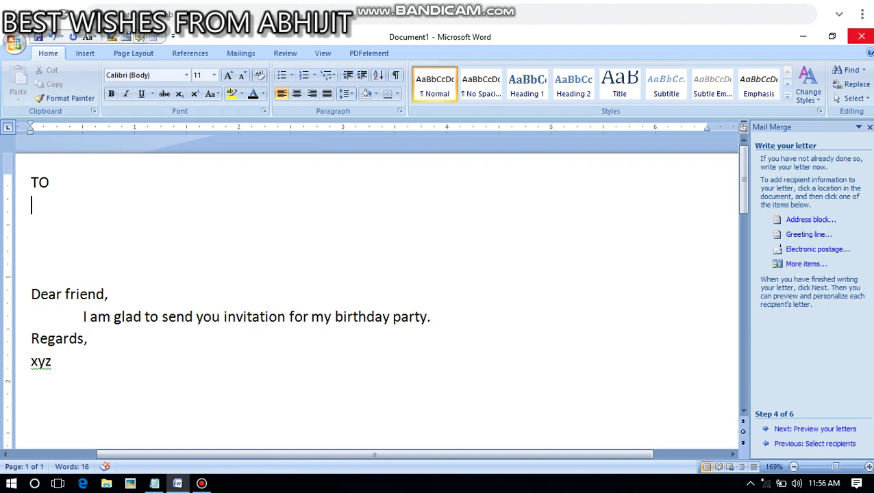
{"action": "key", "text": "Up"}
{"action": "key", "text": "ctrl+a"}
{"action": "key", "text": "ctrl+c"}
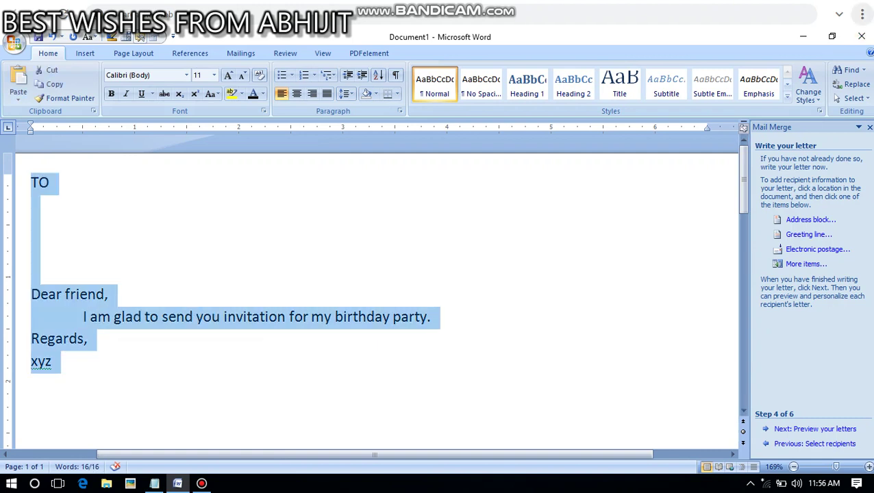
Close Document1 without saving its changes
{"action": "key", "text": "alt+F4"}
{"action": "key", "text": "Escape"}
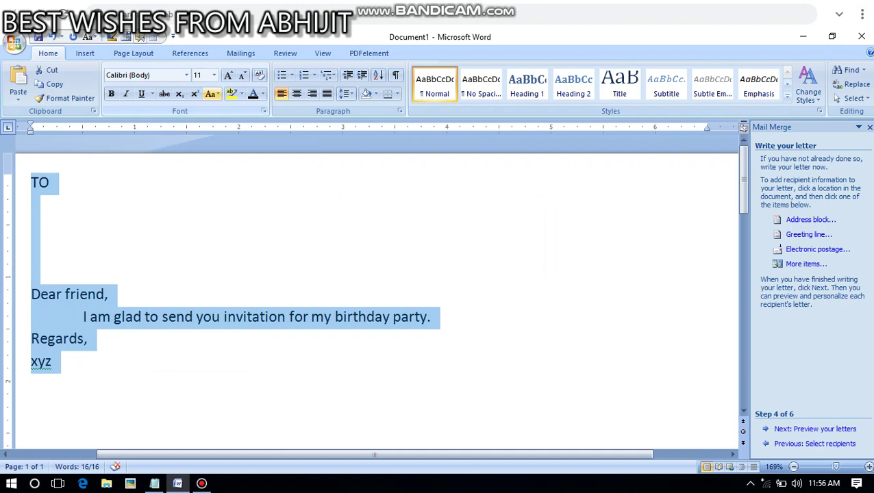
{"action": "left_click", "coordinate": [14, 42]}
{"action": "left_click", "coordinate": [41, 300]}
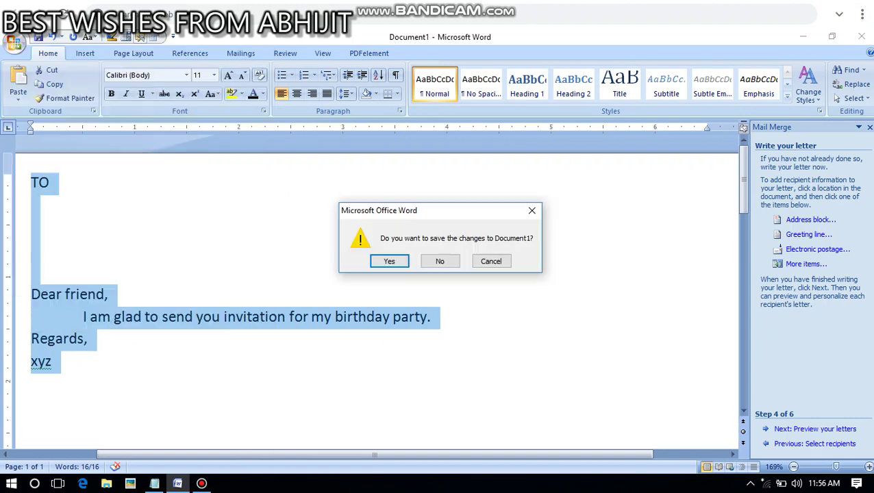
{"action": "left_click", "coordinate": [438, 260]}
Start a new blank document from the Office menu
{"action": "left_click", "coordinate": [14, 42]}
{"action": "left_click", "coordinate": [14, 43]}
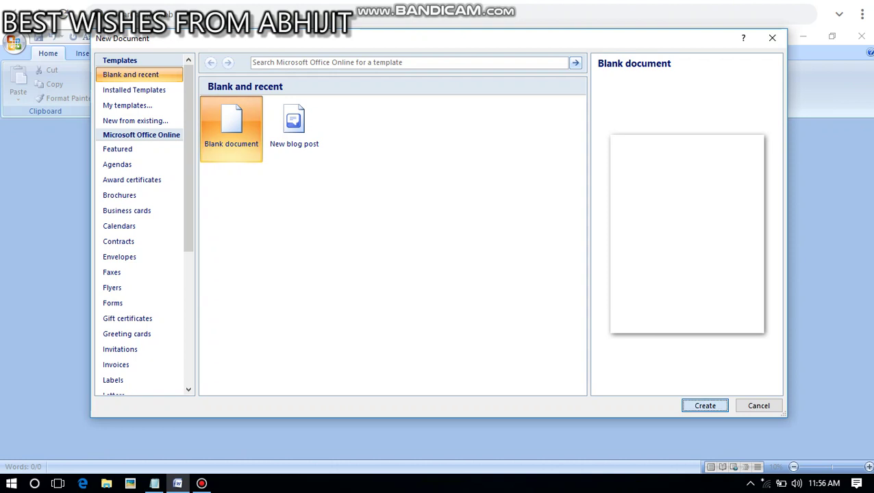
{"action": "left_click", "coordinate": [702, 405]}
Paste the letter and type NAME-, VILLAGE- and DISTRICT- on separate lines under TO
{"action": "key", "text": "ctrl+v"}
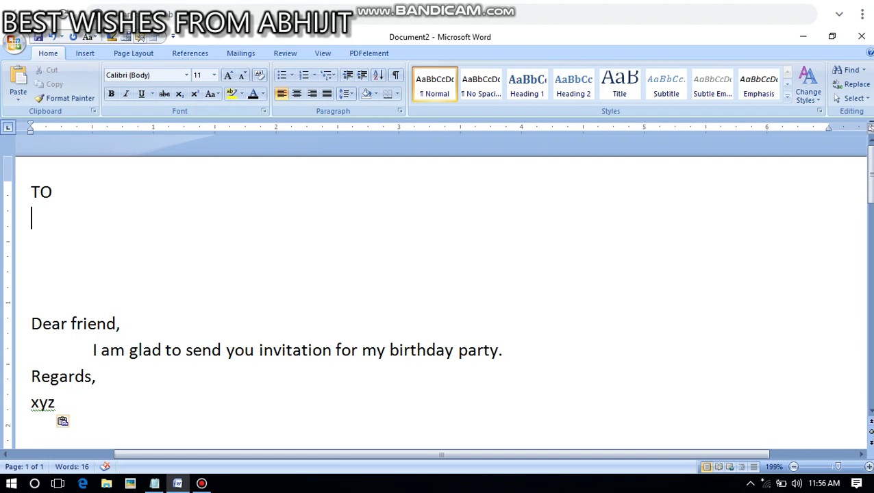
{"action": "type", "text": "NAME"}
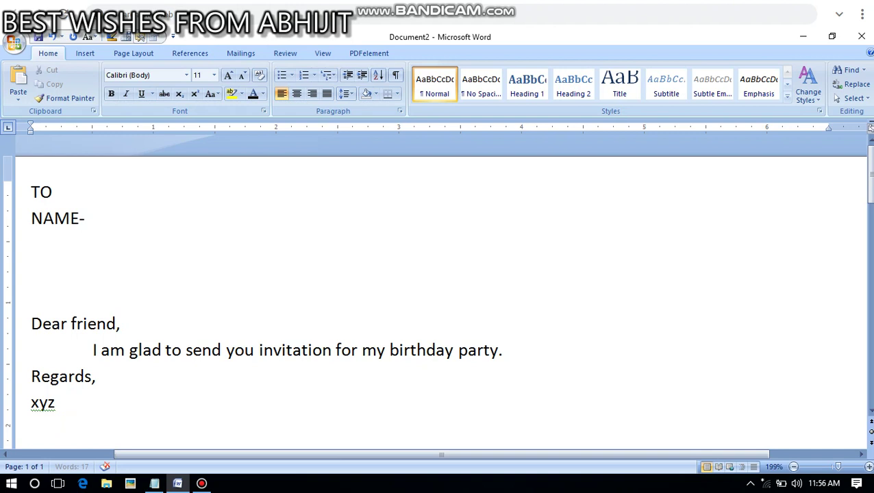
{"action": "type", "text": "-"}
{"action": "key", "text": "Return"}
{"action": "type", "text": "VI"}
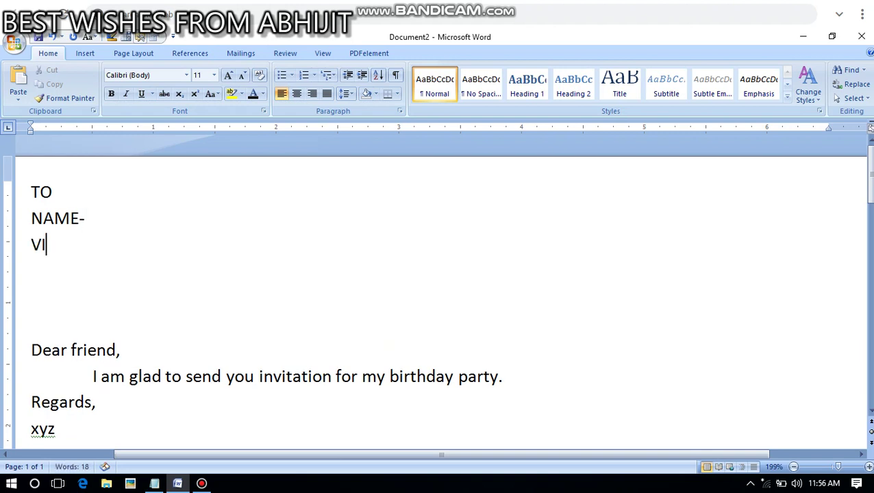
{"action": "type", "text": "LLAGE-"}
{"action": "key", "text": "Return"}
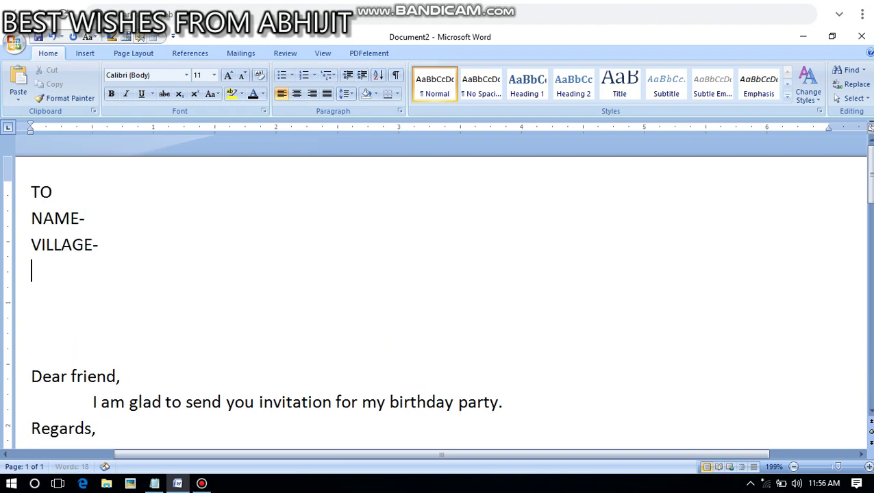
{"action": "type", "text": "DISTRICT"}
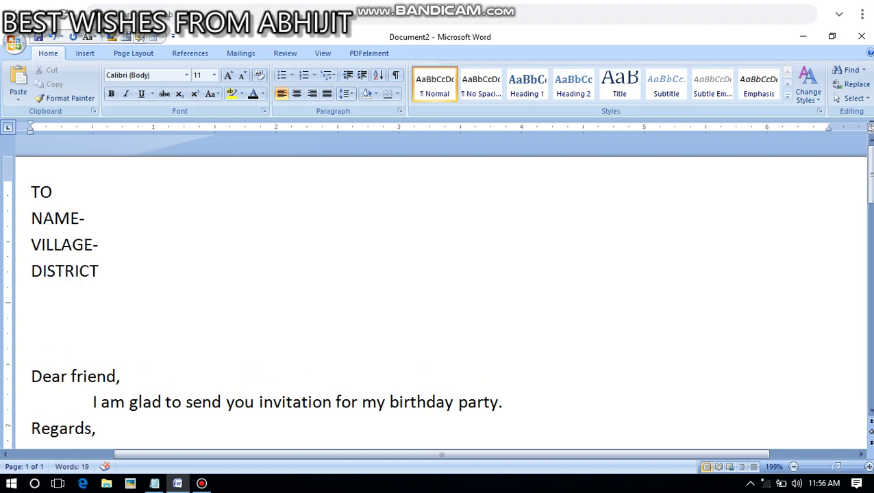
{"action": "type", "text": "-"}
Delete the two extra blank lines between DISTRICT- and Dear friend
{"action": "left_click", "coordinate": [85, 217]}
{"action": "left_click", "coordinate": [99, 245]}
{"action": "left_click", "coordinate": [105, 271]}
{"action": "left_click", "coordinate": [31, 296]}
{"action": "key", "text": "Delete"}
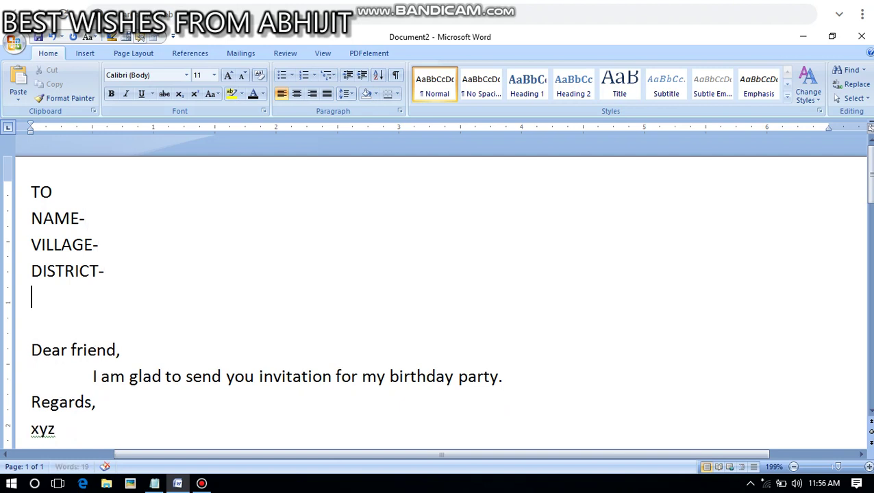
{"action": "key", "text": "Delete"}
{"action": "left_click", "coordinate": [53, 192]}
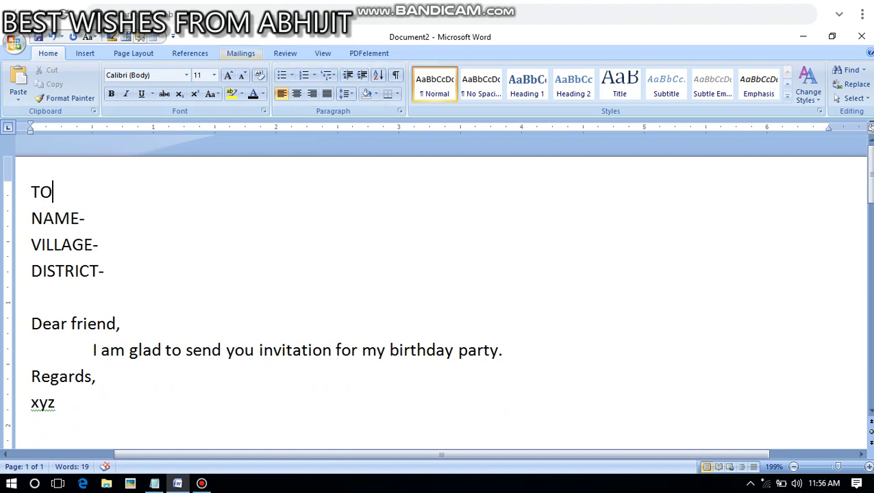
Launch the Step by Step Mail Merge Wizard from the Mailings tab's Start Mail Merge menu
{"action": "left_click", "coordinate": [240, 53]}
{"action": "left_click", "coordinate": [48, 53]}
{"action": "left_click", "coordinate": [241, 53]}
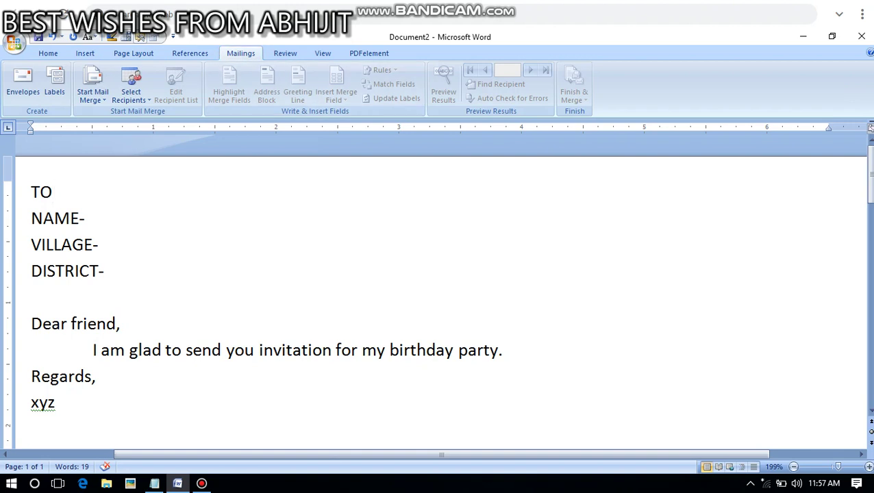
{"action": "left_click", "coordinate": [93, 85]}
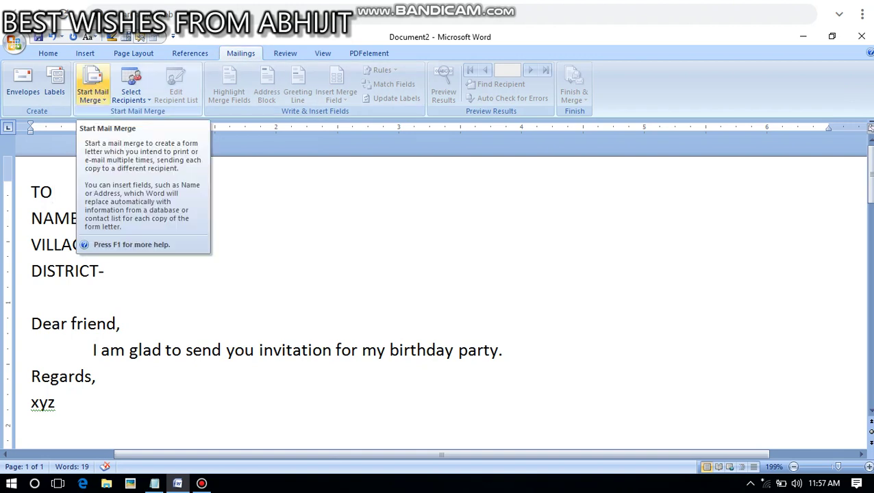
{"action": "left_click", "coordinate": [93, 92]}
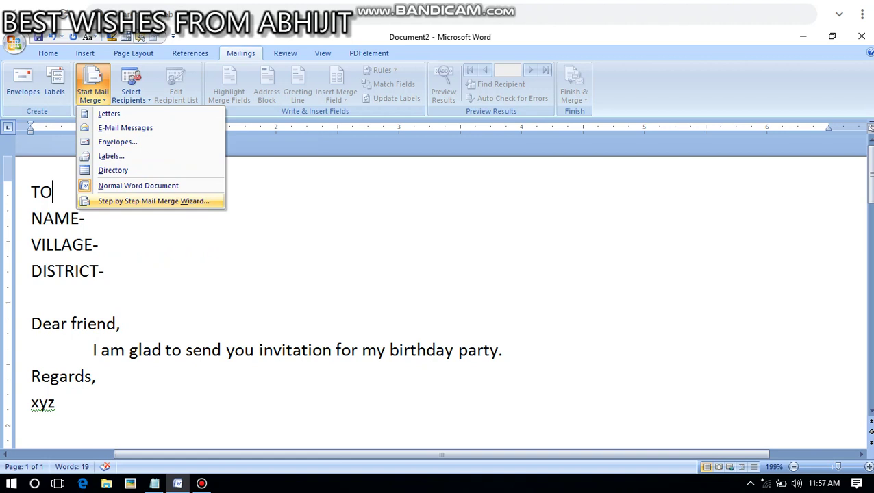
{"action": "left_click", "coordinate": [153, 201]}
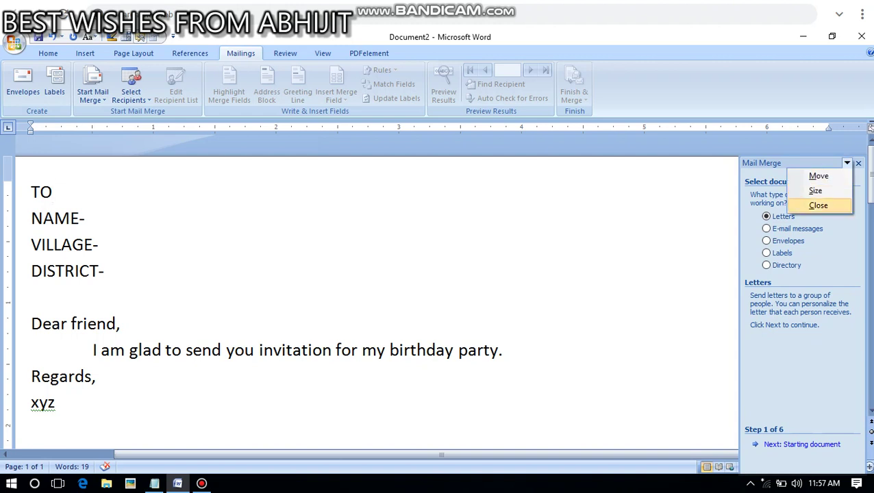
Try the other document types, settle on Letters, and advance to Starting document
{"action": "key", "text": "Escape"}
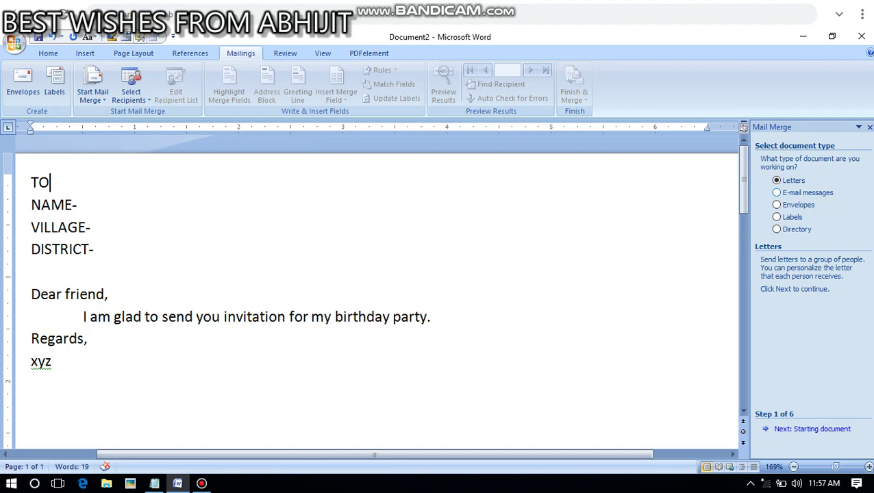
{"action": "left_click", "coordinate": [776, 192]}
{"action": "left_click", "coordinate": [777, 205]}
{"action": "left_click", "coordinate": [776, 217]}
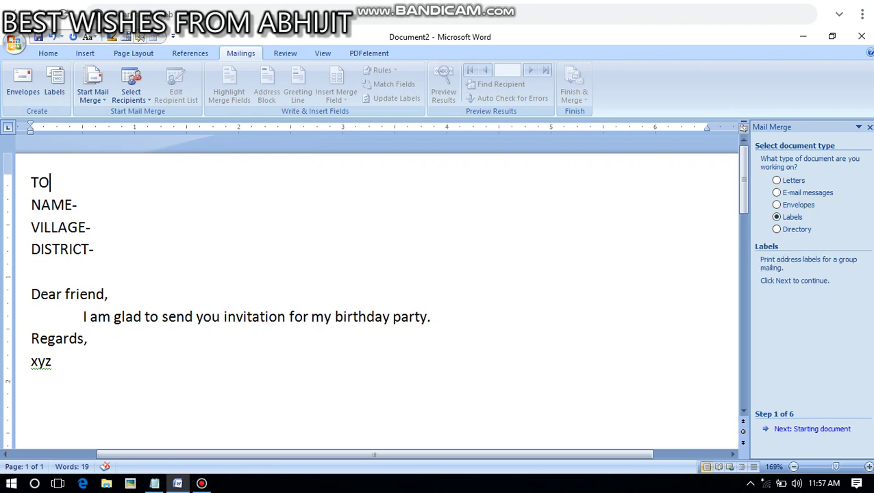
{"action": "left_click", "coordinate": [777, 229]}
{"action": "left_click", "coordinate": [776, 180]}
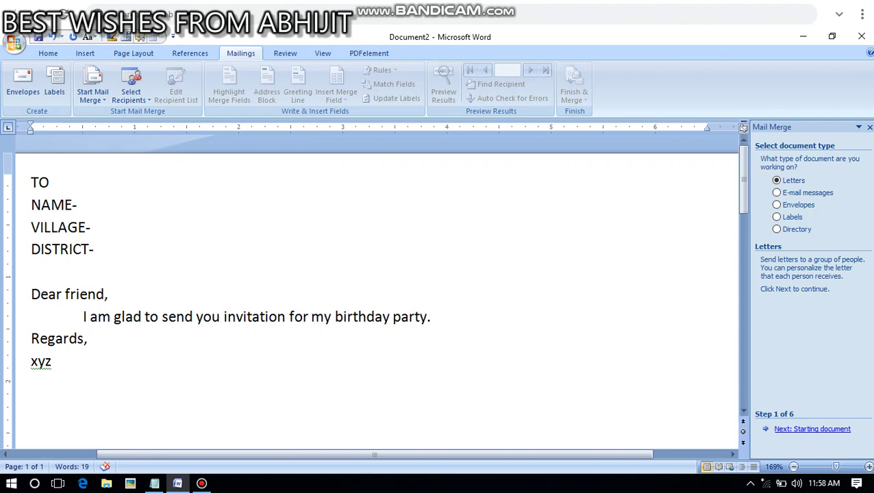
{"action": "left_click", "coordinate": [811, 429]}
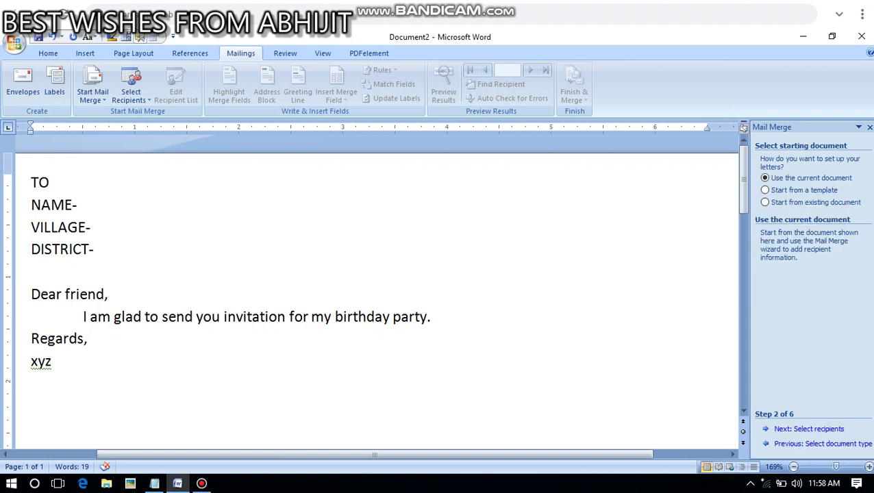